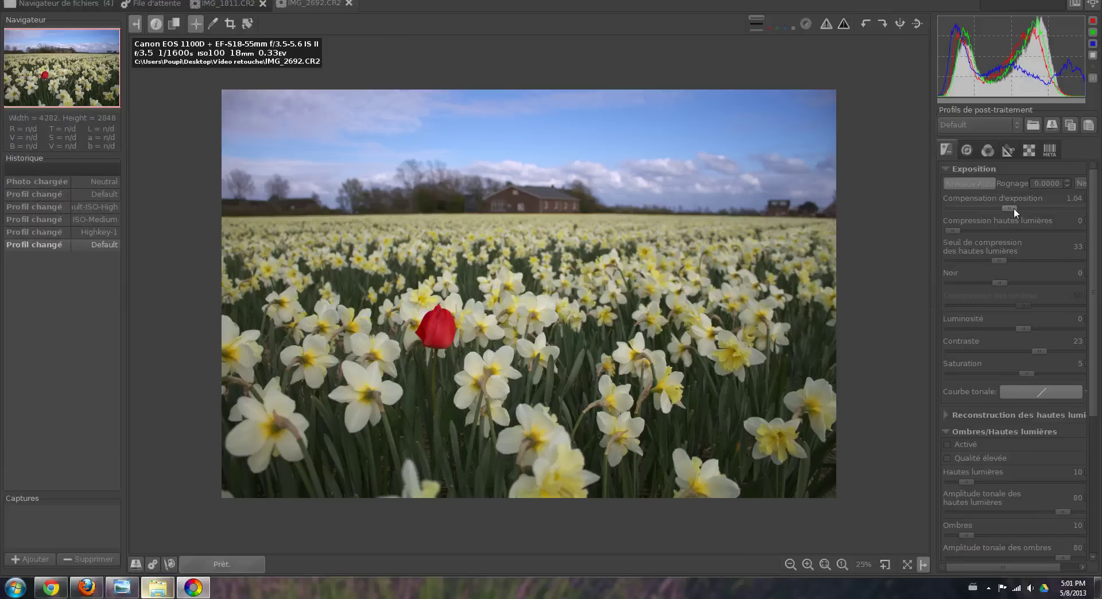
# Set the photo's exposure compensation to 1.50 and its highlight compression threshold to 44.
pyautogui.moveTo(1014, 208); pyautogui.dragTo(1019, 211)
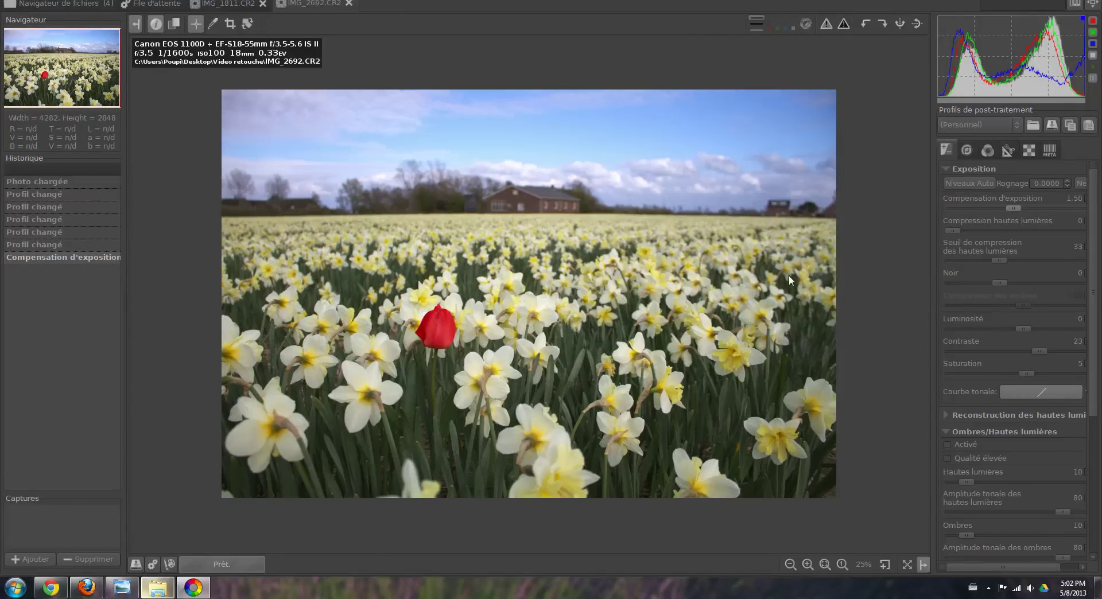
pyautogui.scroll(1, 508, 317)
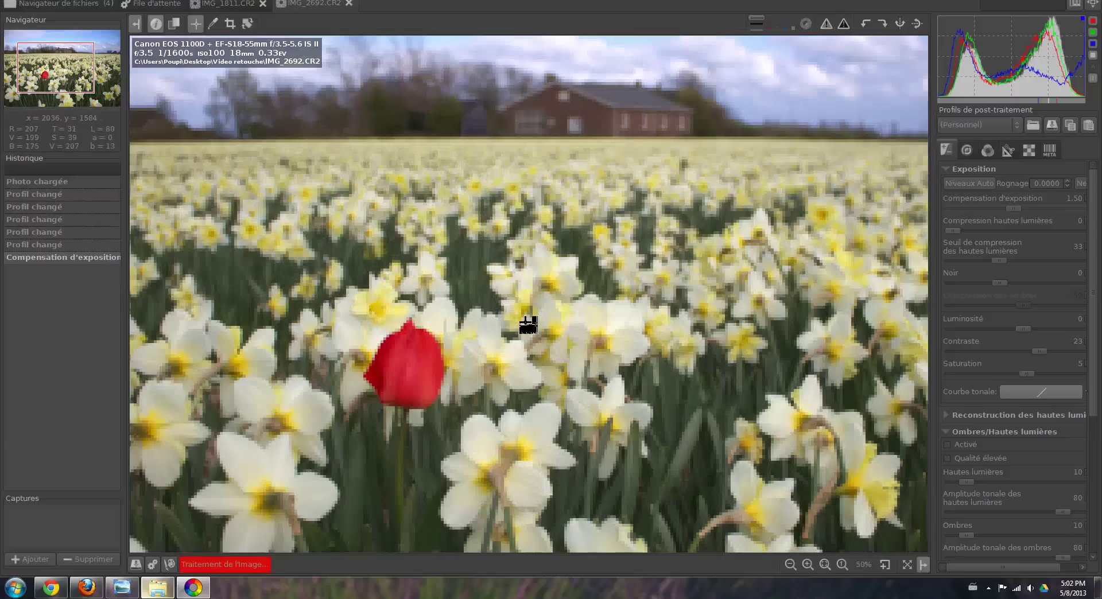
pyautogui.moveTo(573, 354); pyautogui.dragTo(505, 310)
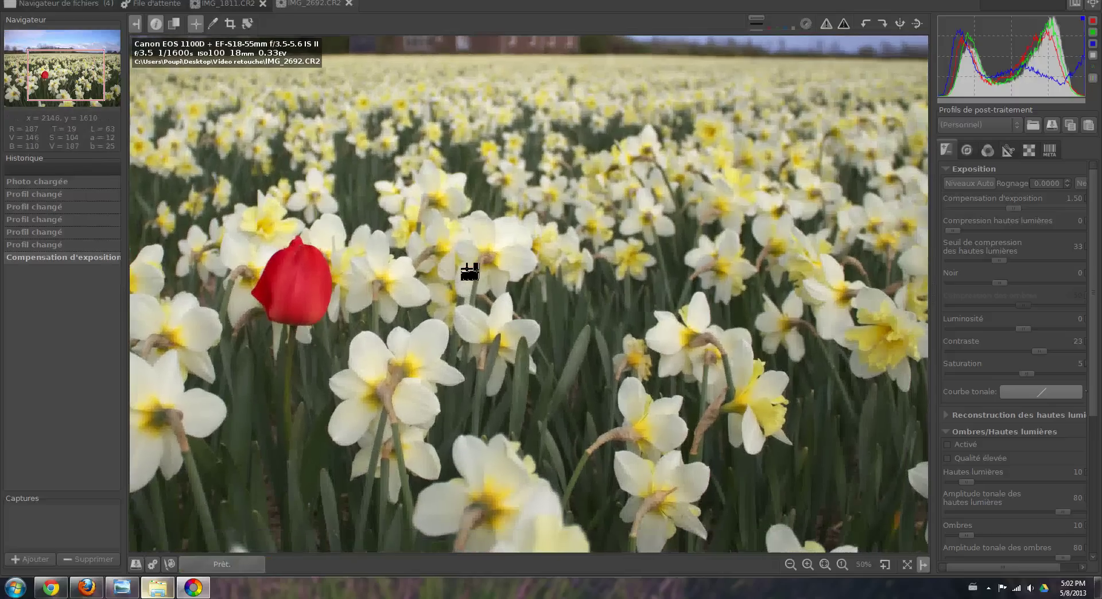
pyautogui.scroll(1, 443, 230)
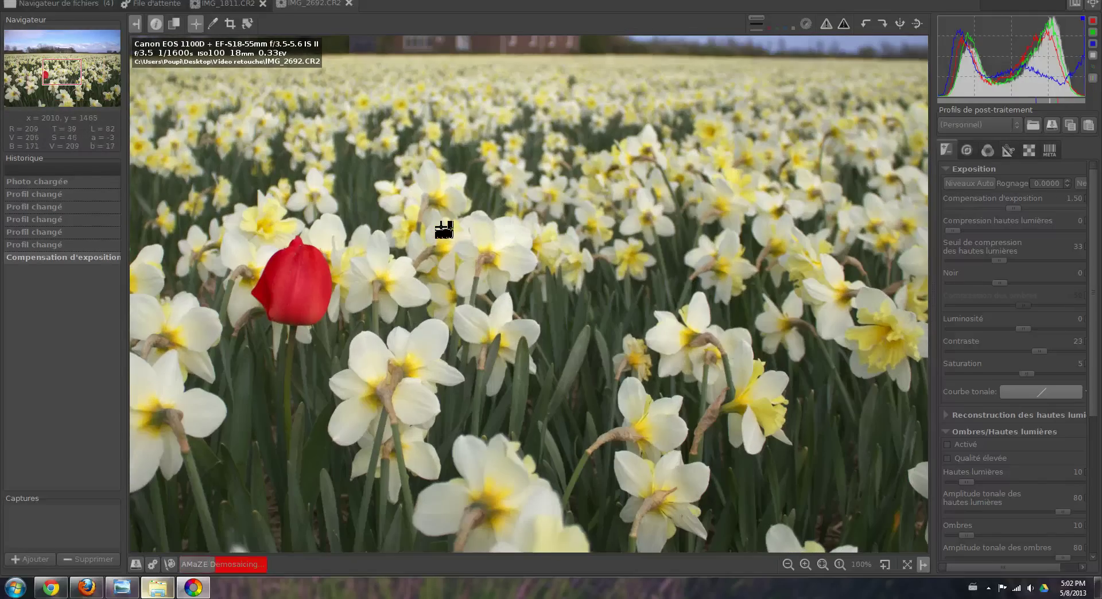
pyautogui.scroll(1, 444, 230)
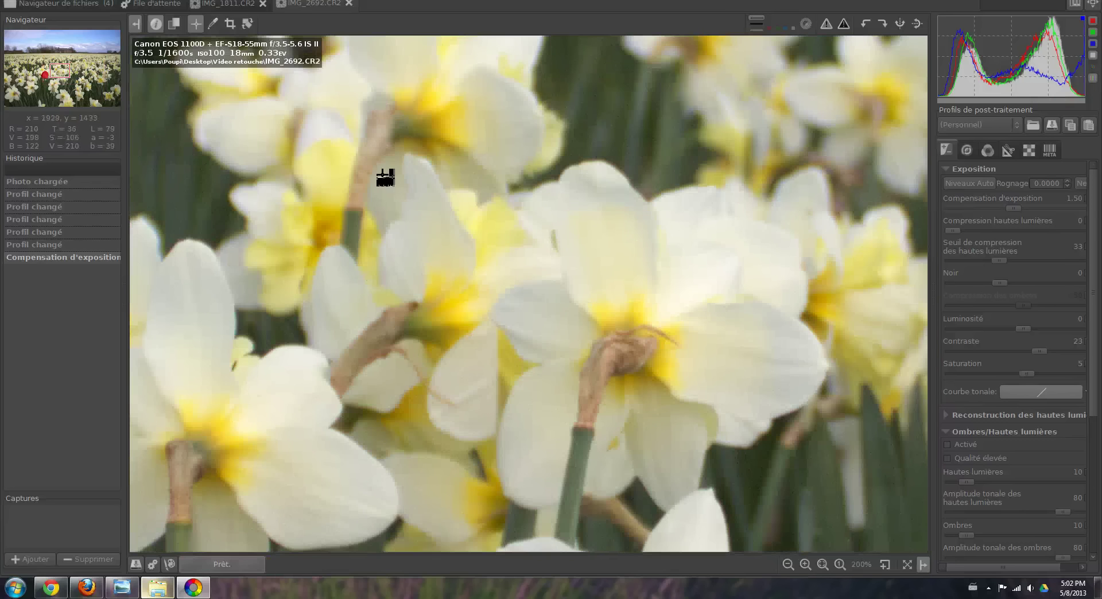
pyautogui.scroll(-2, 520, 327)
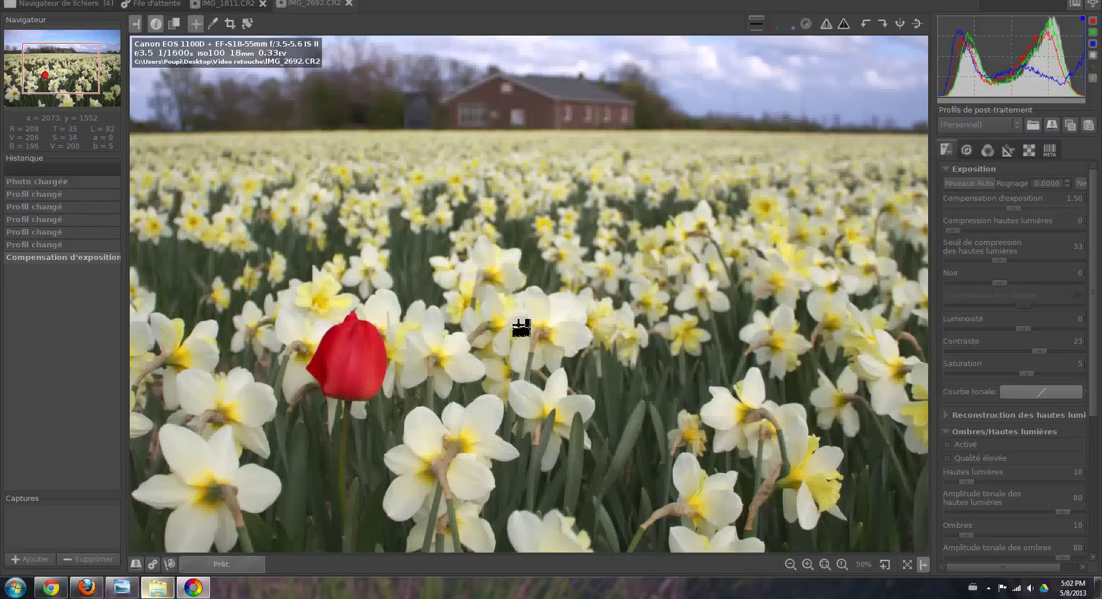
pyautogui.moveTo(521, 328); pyautogui.dragTo(532, 294)
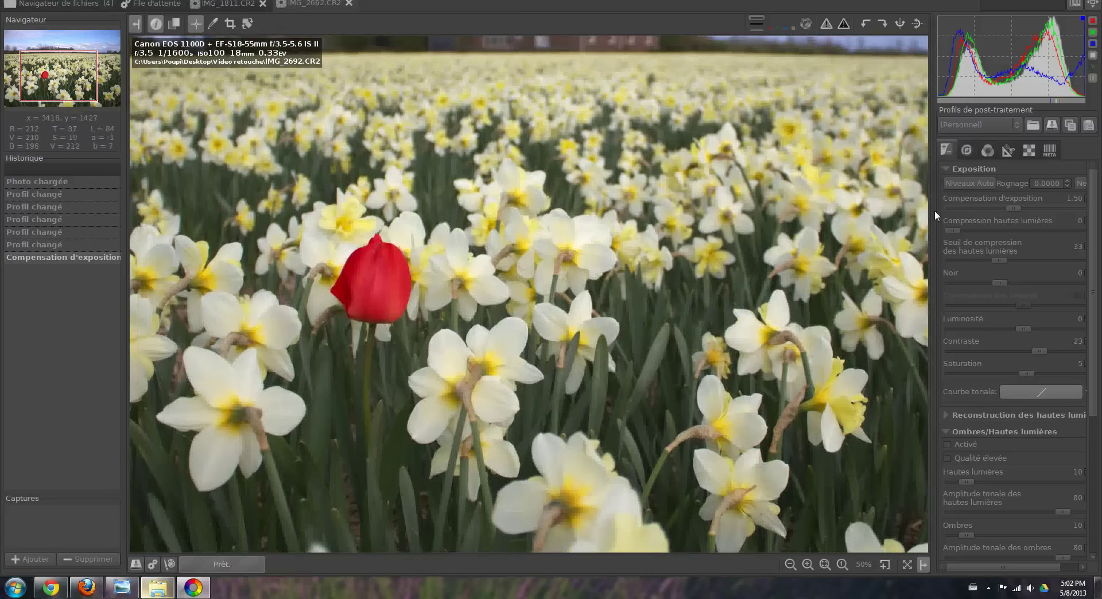
pyautogui.scroll(-1, 683, 244)
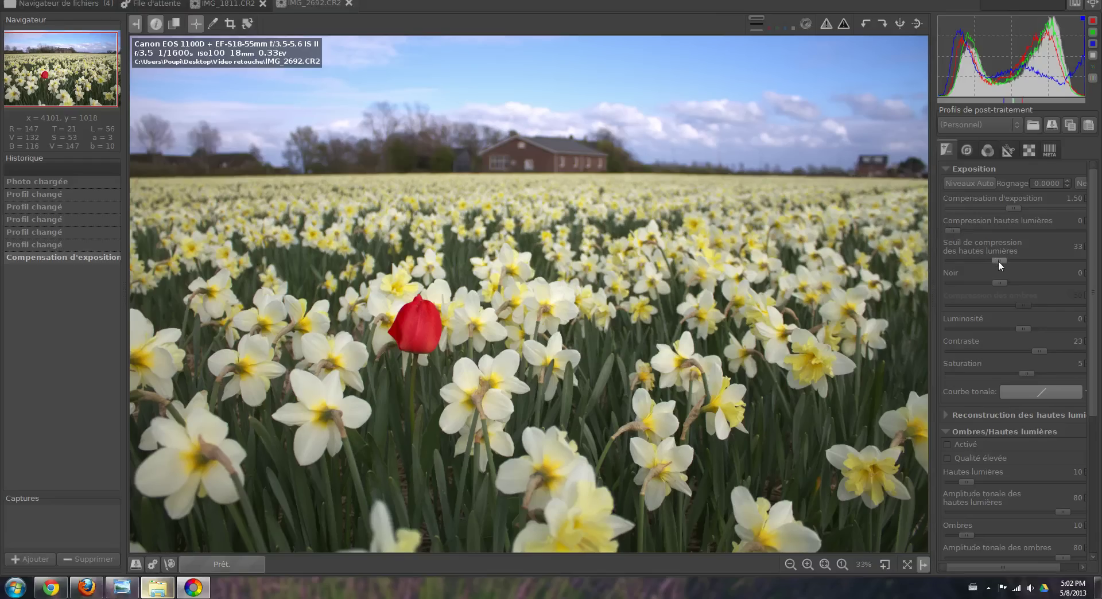
pyautogui.moveTo(997, 260); pyautogui.dragTo(1015, 262)
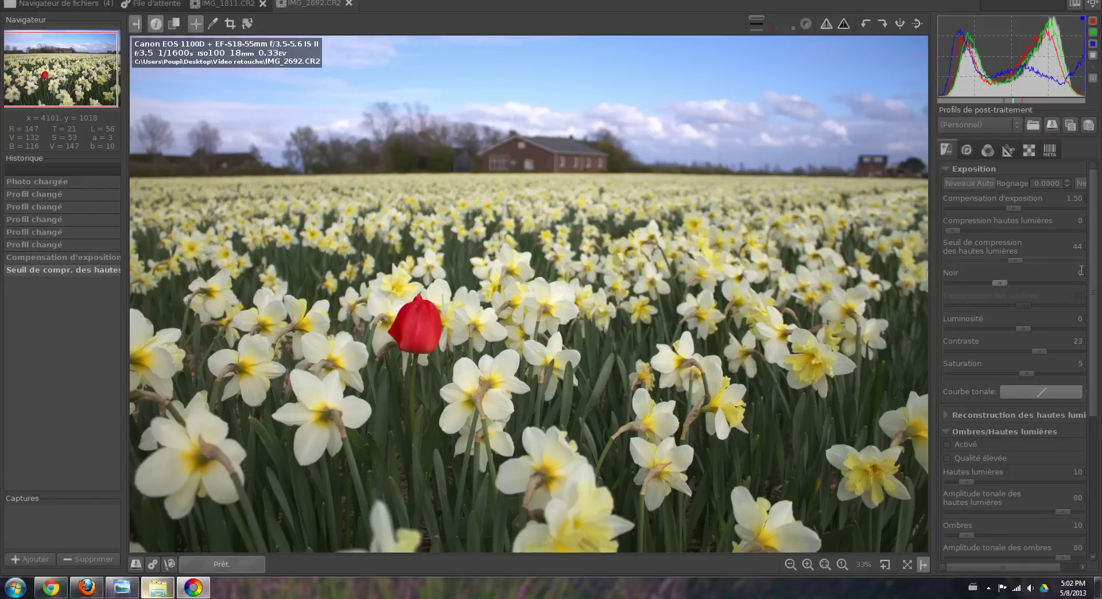
# Enable the Shadows/Highlights adjustment and set its highlights amount to 3.
pyautogui.moveTo(1093, 278); pyautogui.dragTo(1090, 362)
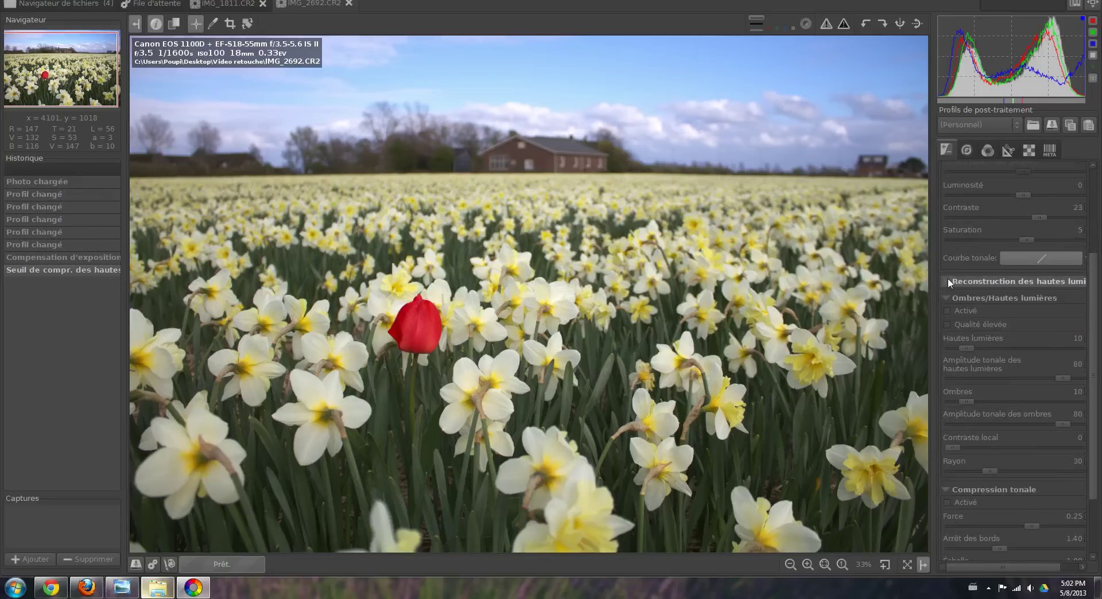
pyautogui.click(949, 279)
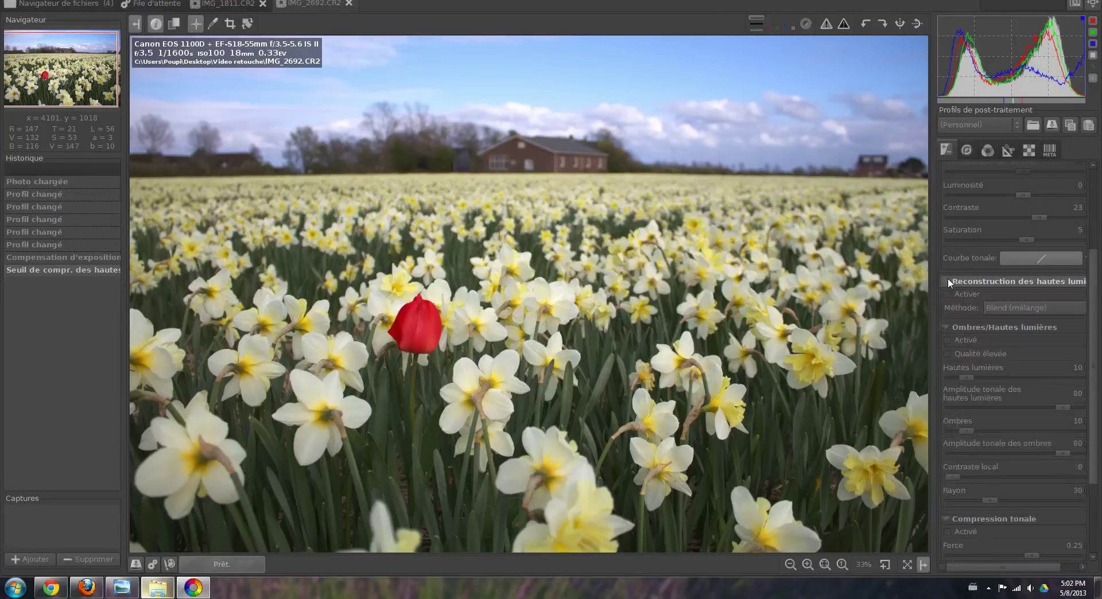
pyautogui.click(948, 341)
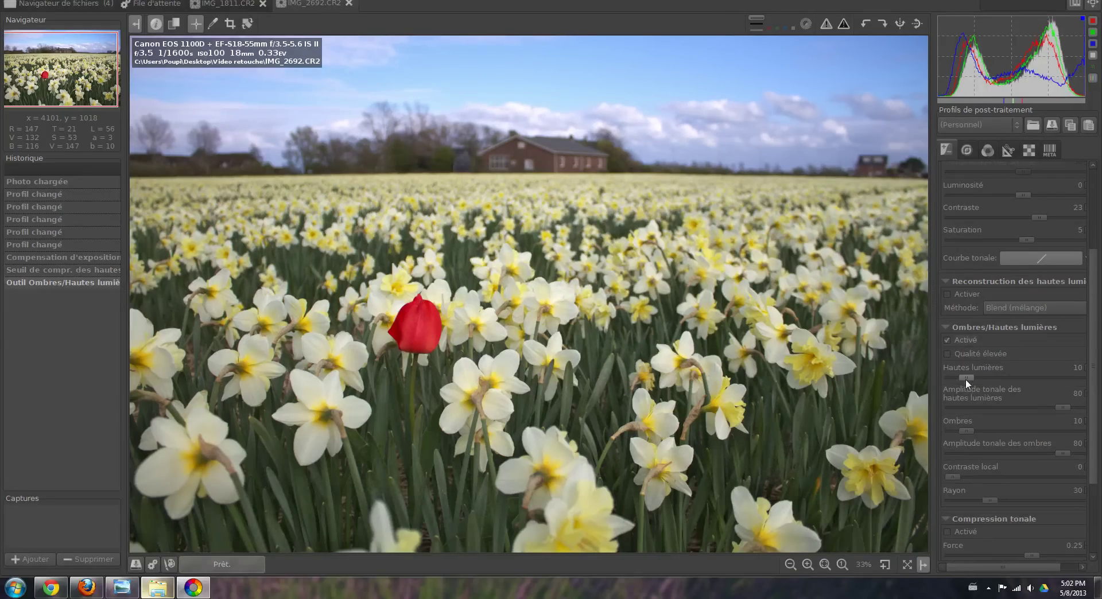
pyautogui.moveTo(966, 379); pyautogui.dragTo(1031, 391)
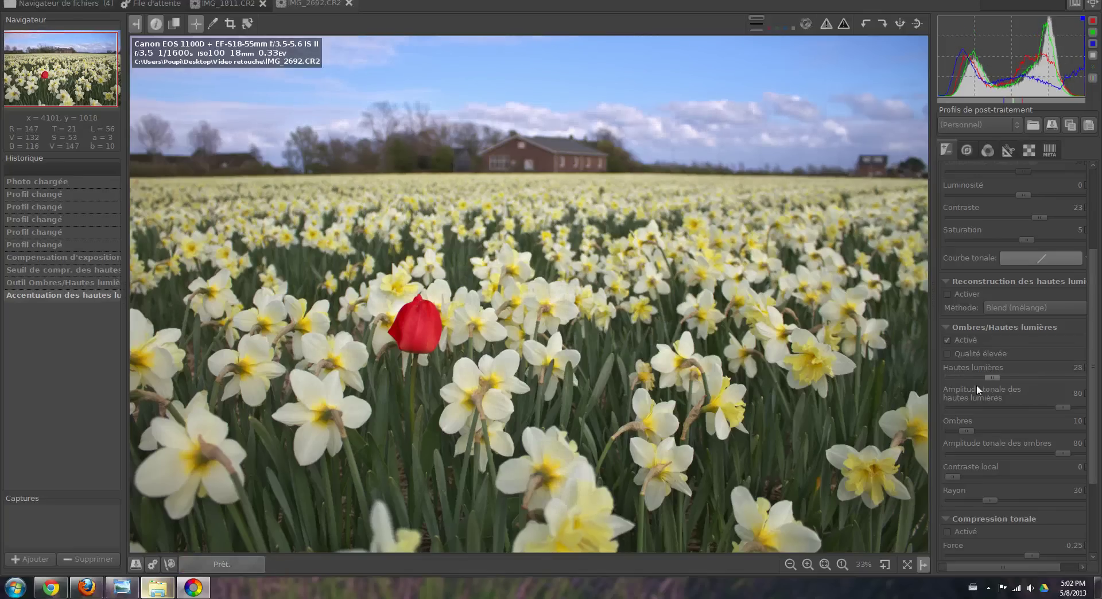
pyautogui.moveTo(962, 383); pyautogui.dragTo(956, 380)
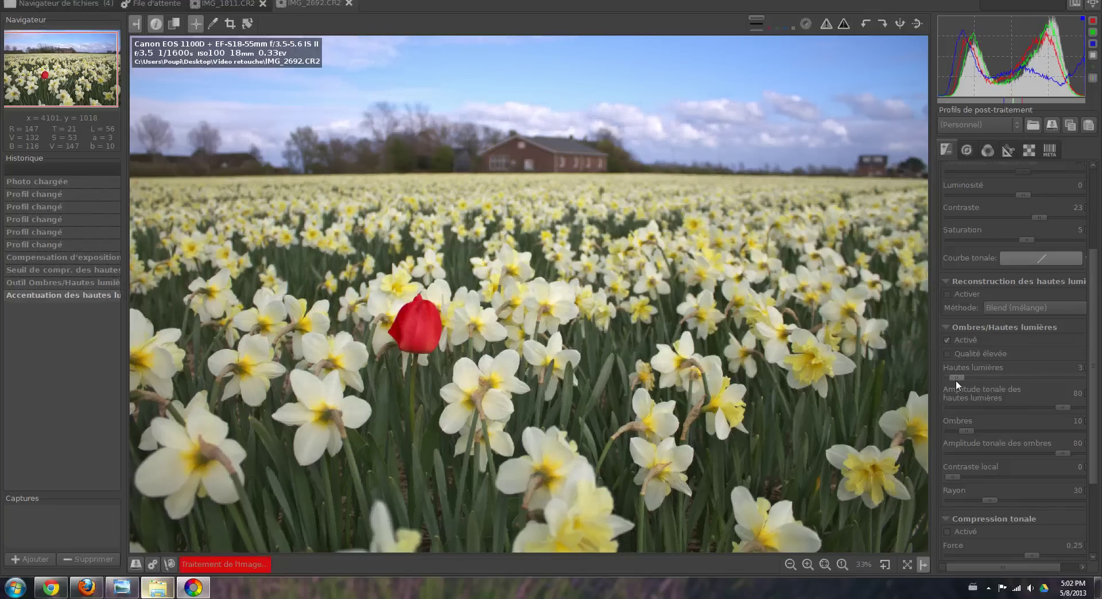
# Set the shadows amount of the Shadows/Highlights adjustment to 2.
pyautogui.moveTo(966, 429)
pyautogui.mouseDown()
pyautogui.moveTo(942, 429)
pyautogui.moveTo(1000, 433)
pyautogui.moveTo(946, 426)
pyautogui.mouseUp()
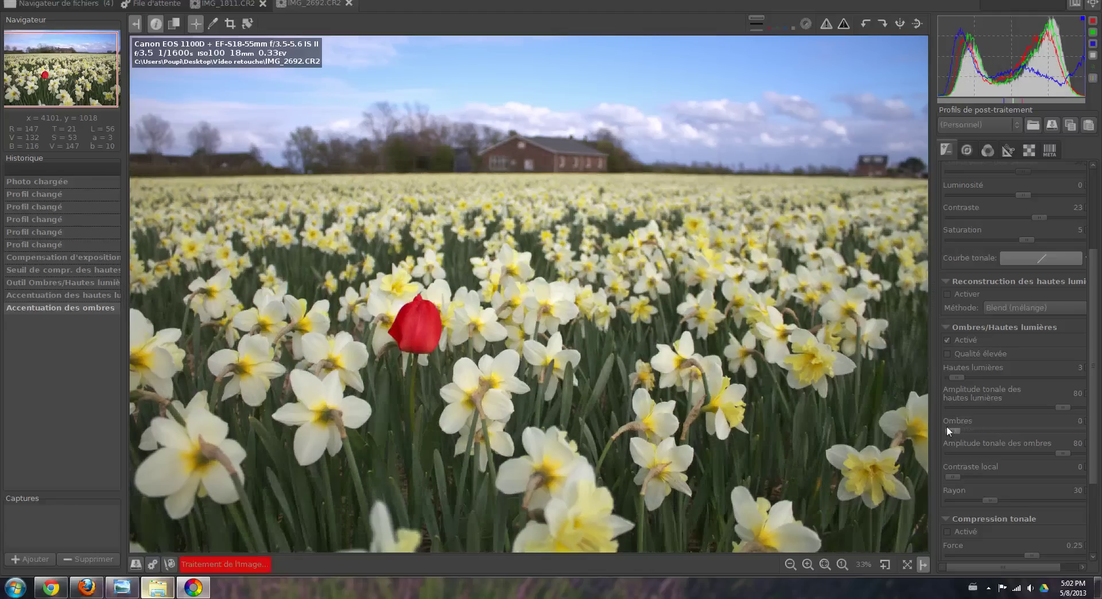
pyautogui.click(953, 429)
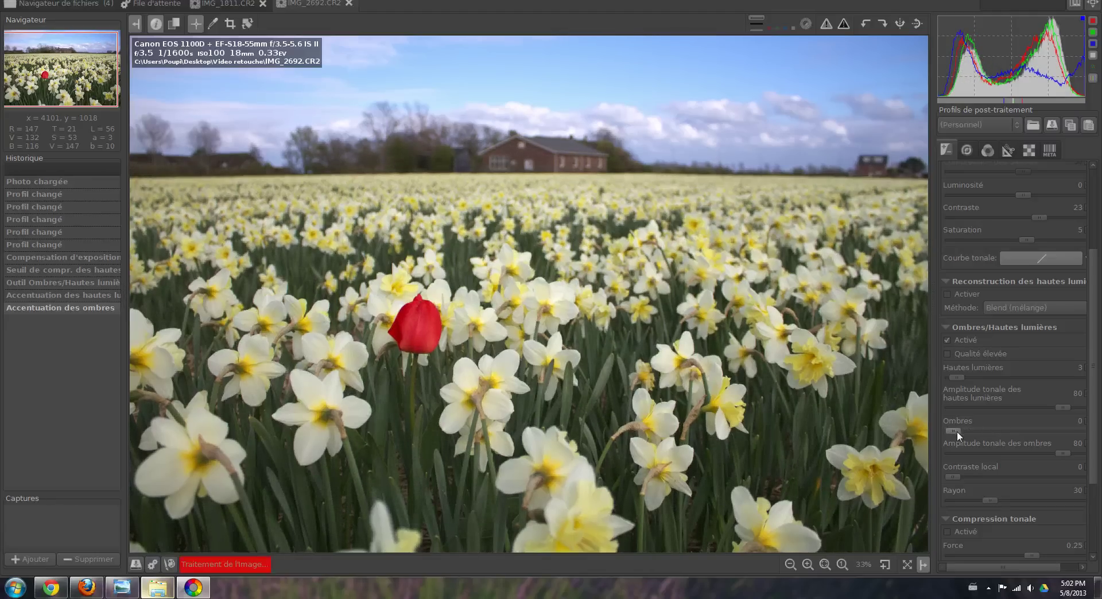
pyautogui.scroll(-1, 957, 431)
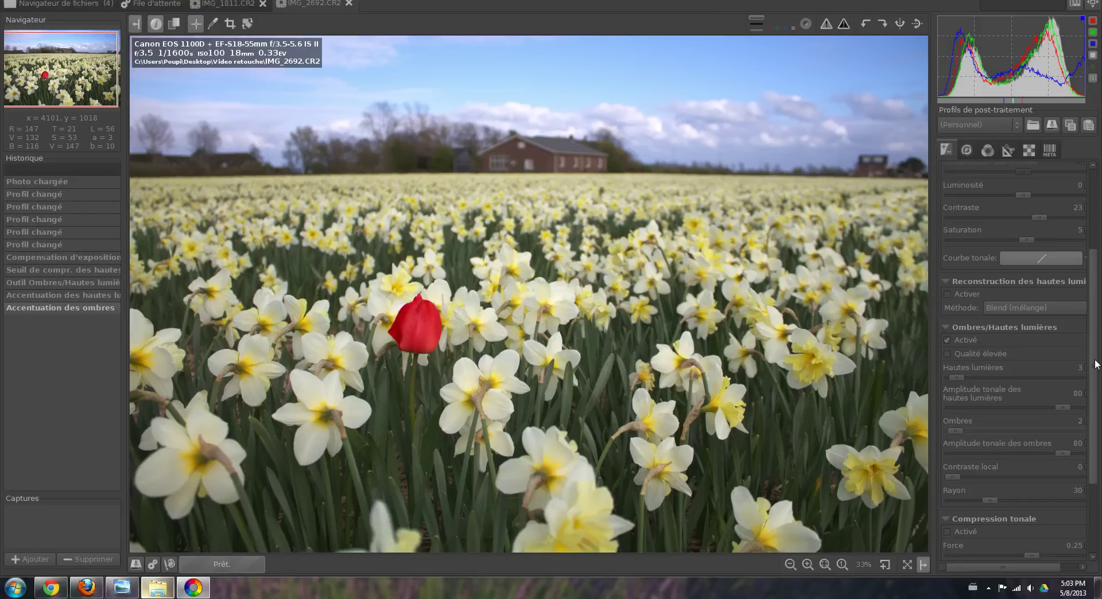
# Compare the photo's edit history states, from the originally loaded photo through each adjustment, and return to the latest shadows adjustment.
pyautogui.moveTo(1096, 364); pyautogui.dragTo(1101, 434)
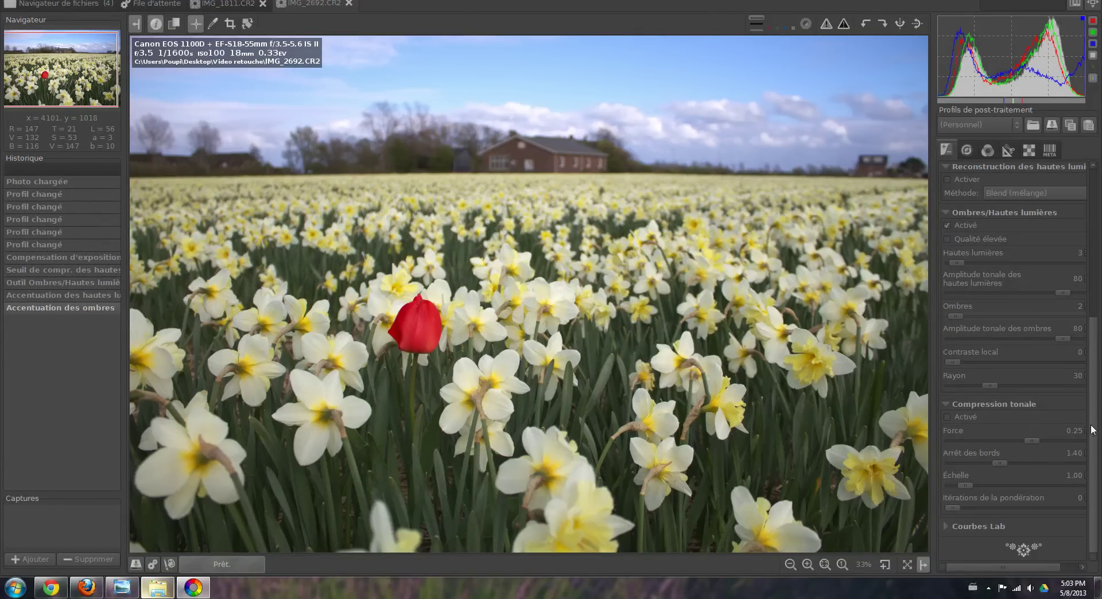
pyautogui.moveTo(1094, 396); pyautogui.dragTo(1093, 292)
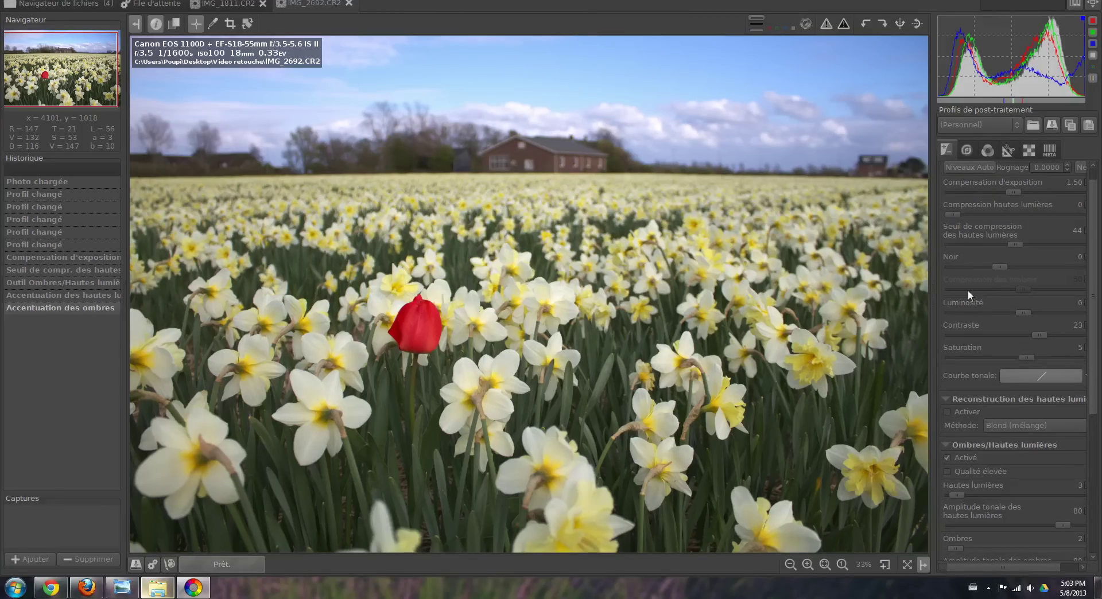
pyautogui.click(53, 202)
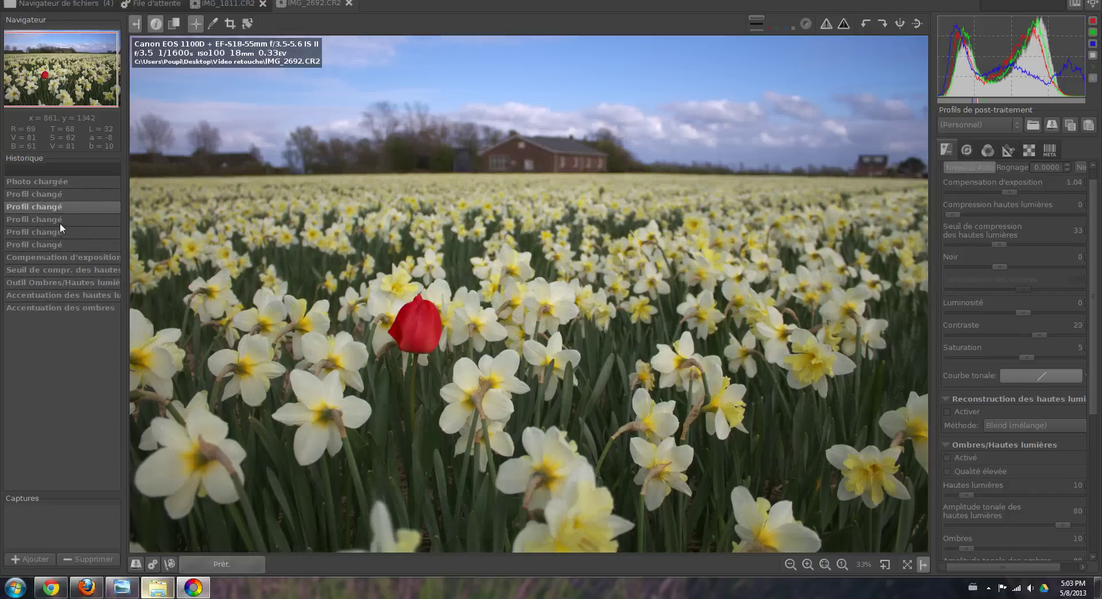
pyautogui.click(60, 223)
pyautogui.click(61, 230)
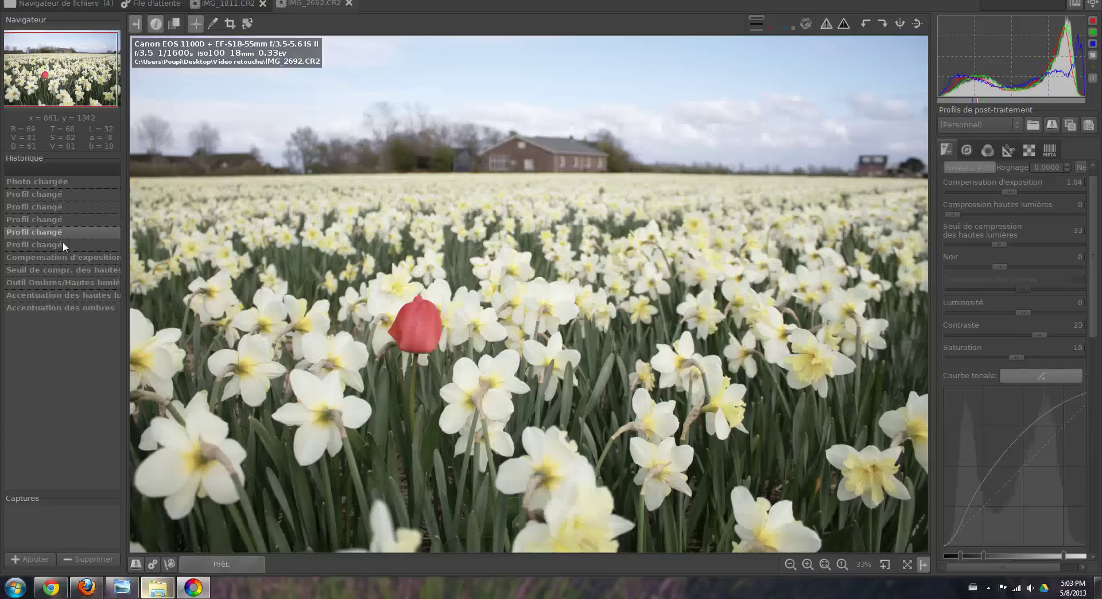
pyautogui.click(64, 242)
pyautogui.click(54, 210)
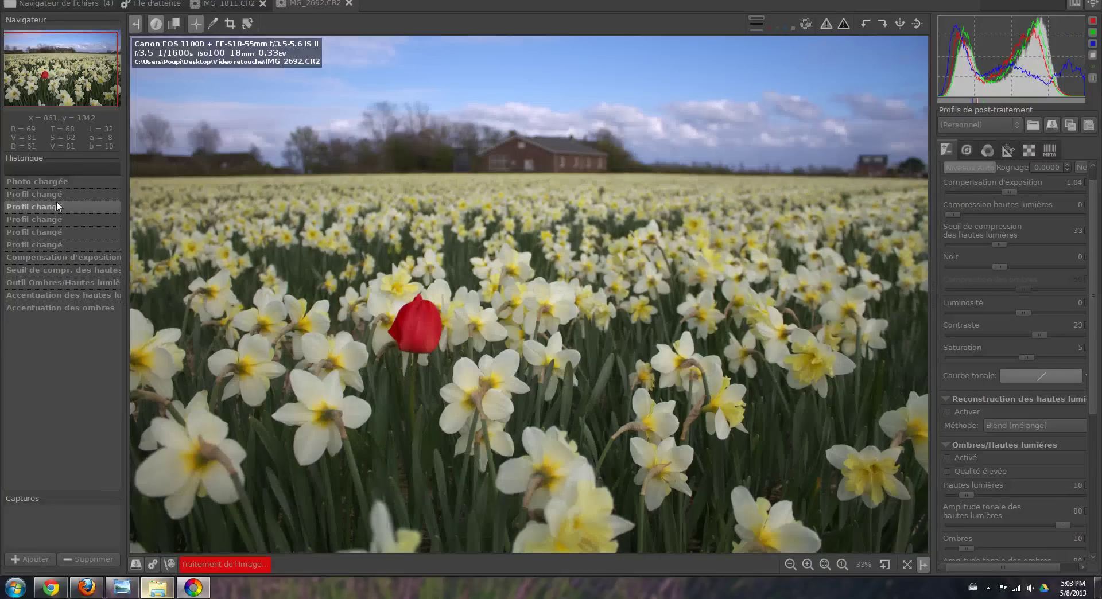
pyautogui.click(56, 196)
pyautogui.click(60, 184)
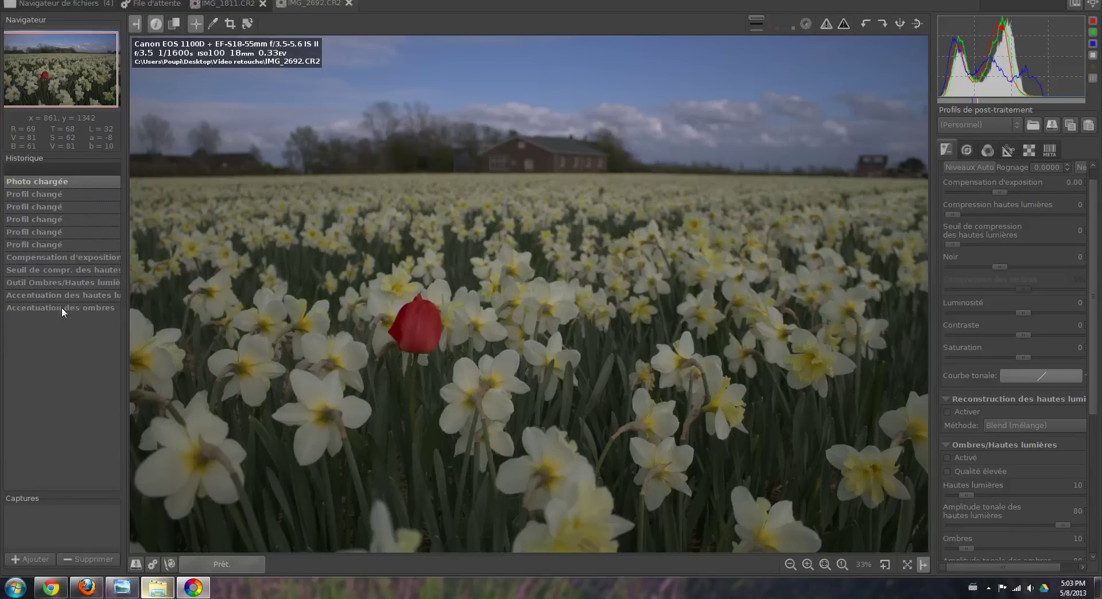
pyautogui.click(60, 259)
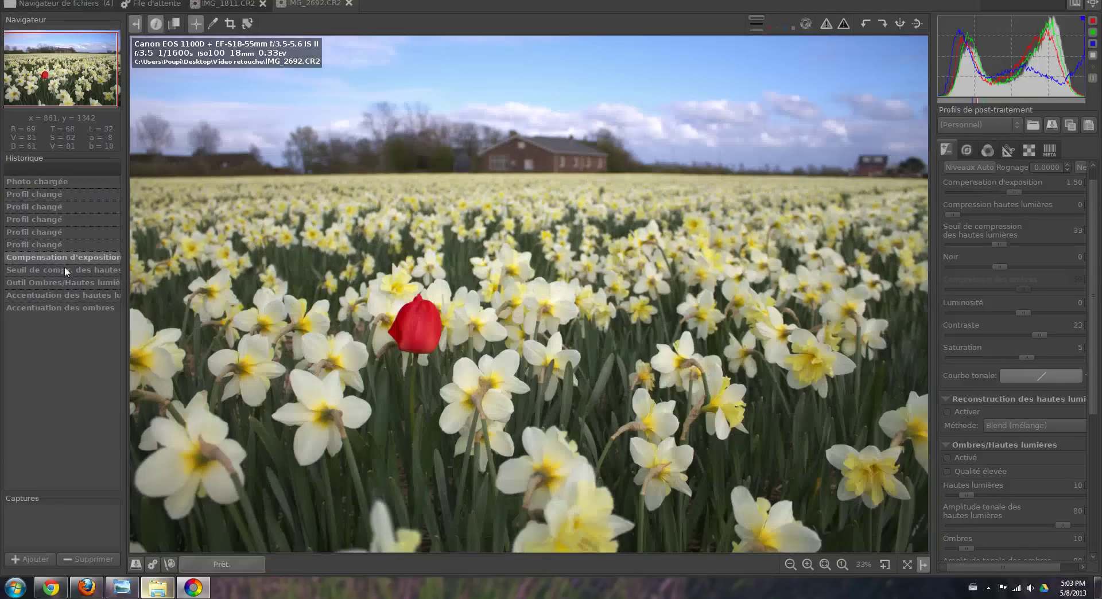
pyautogui.click(65, 267)
pyautogui.click(69, 281)
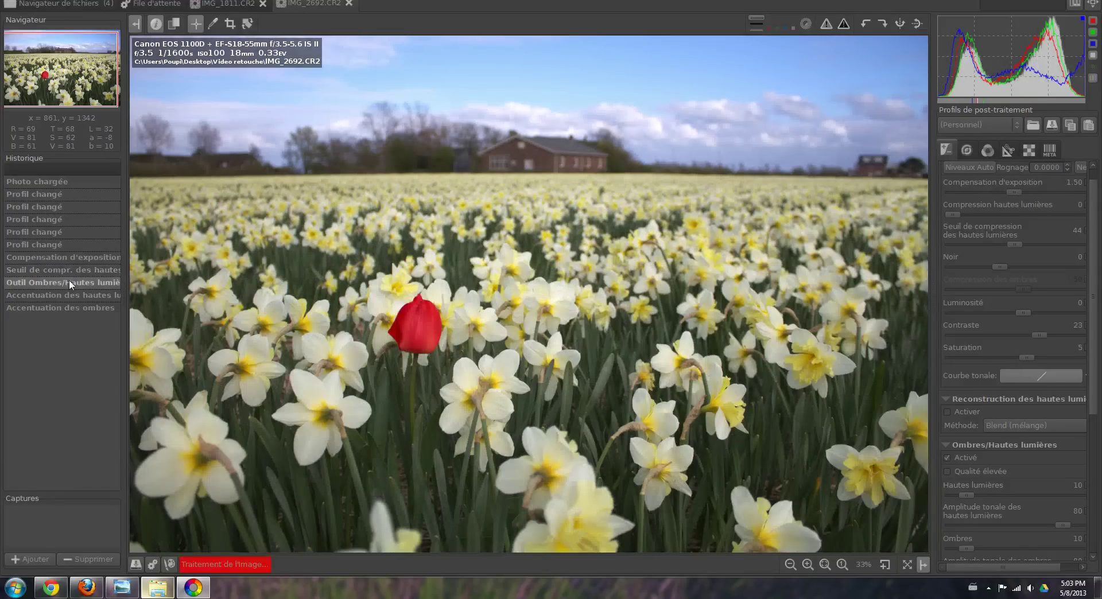
pyautogui.click(74, 296)
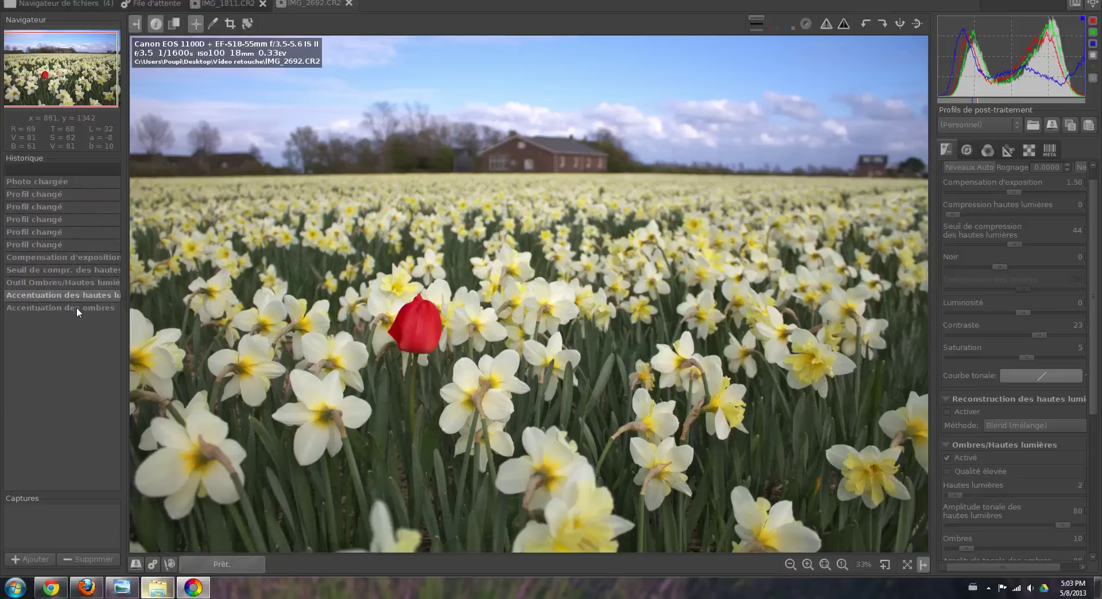
pyautogui.click(77, 308)
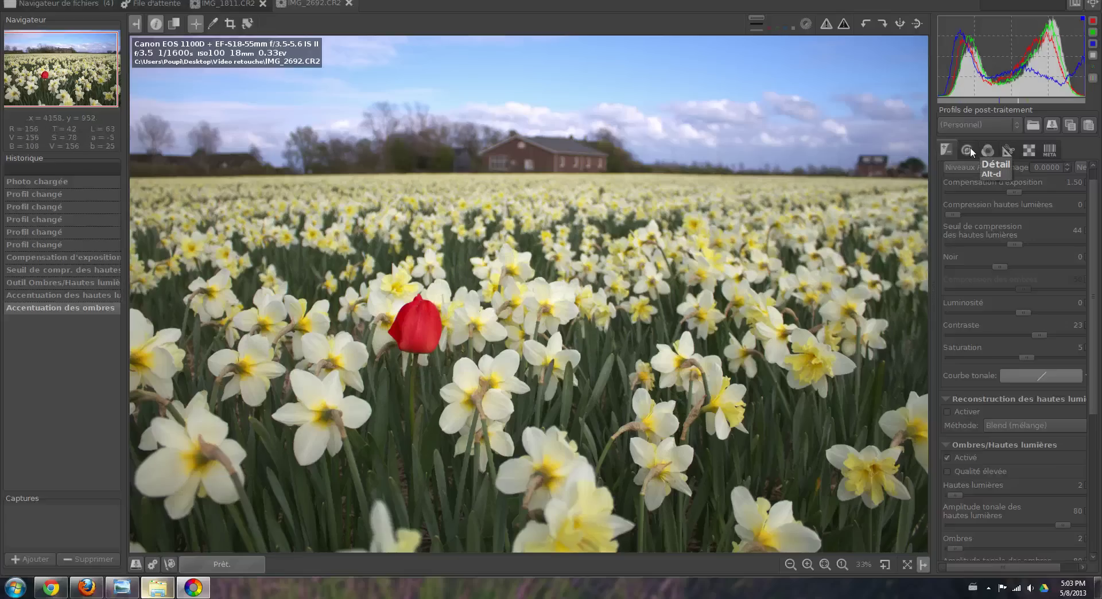
# Set the saturation in the exposure settings to 7.
pyautogui.moveTo(1090, 247); pyautogui.dragTo(1085, 277)
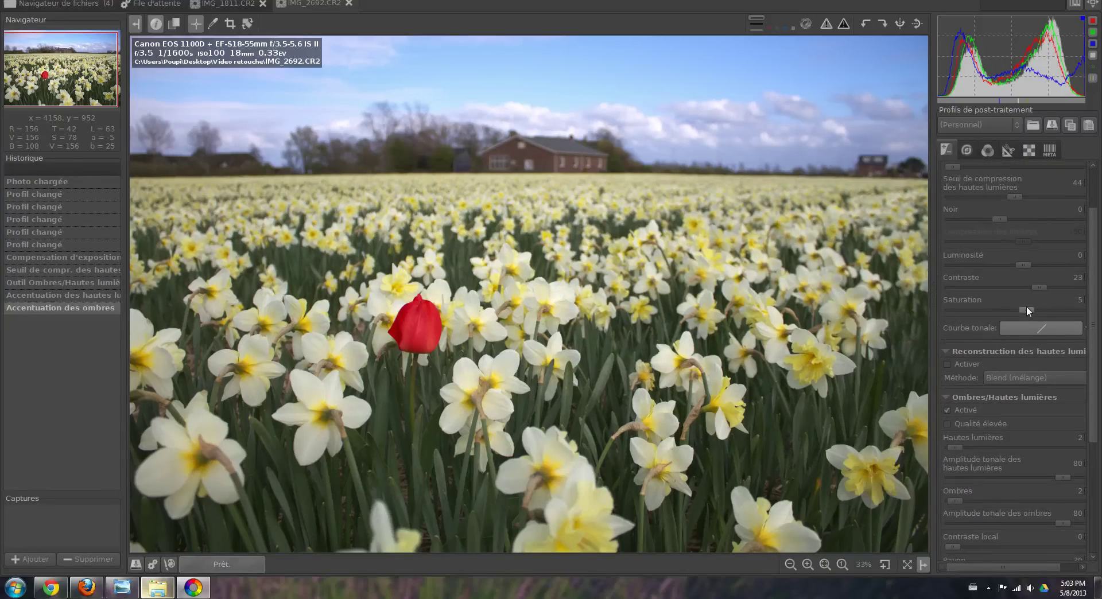
pyautogui.moveTo(1026, 307)
pyautogui.mouseDown()
pyautogui.moveTo(1055, 313)
pyautogui.moveTo(1023, 309)
pyautogui.mouseUp()
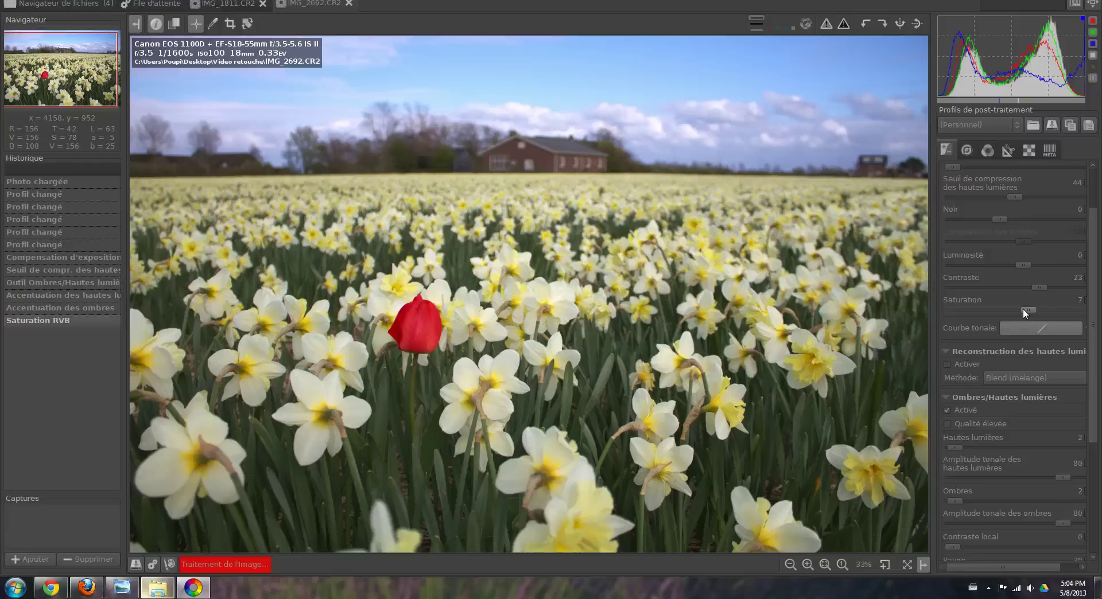
# Enable the Vibrance adjustment in the colour settings and set the pastel tones to 38.
pyautogui.click(967, 150)
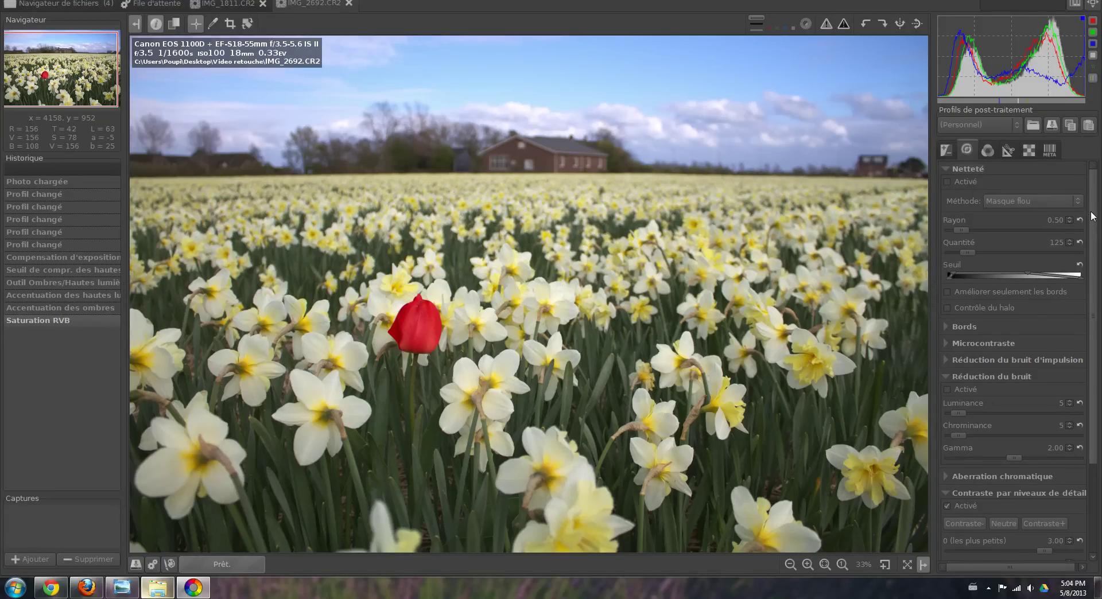
pyautogui.moveTo(1092, 216); pyautogui.dragTo(1096, 193)
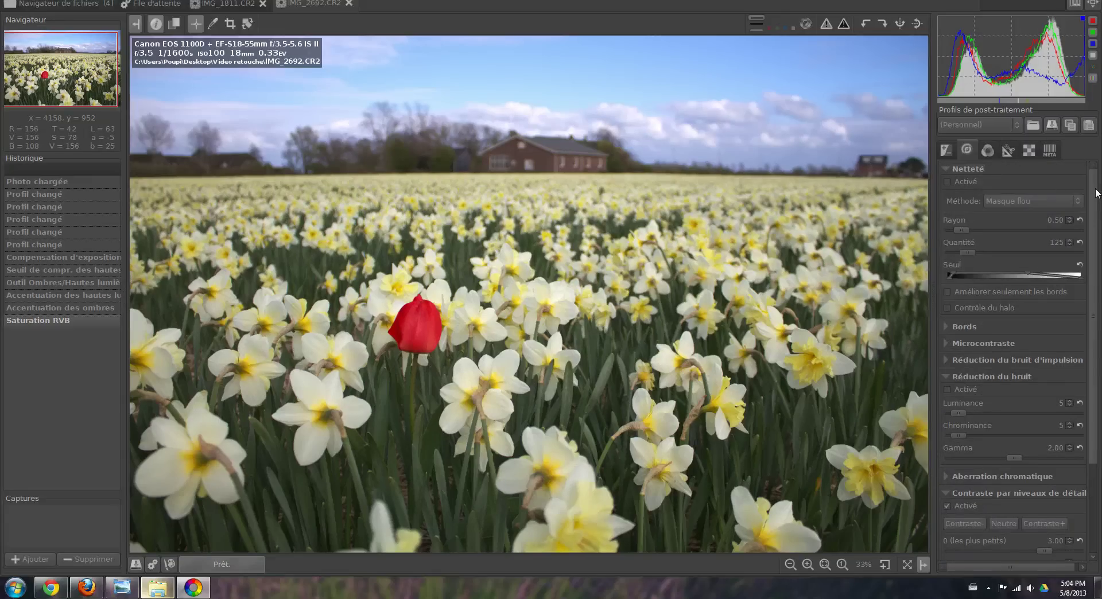
pyautogui.click(985, 151)
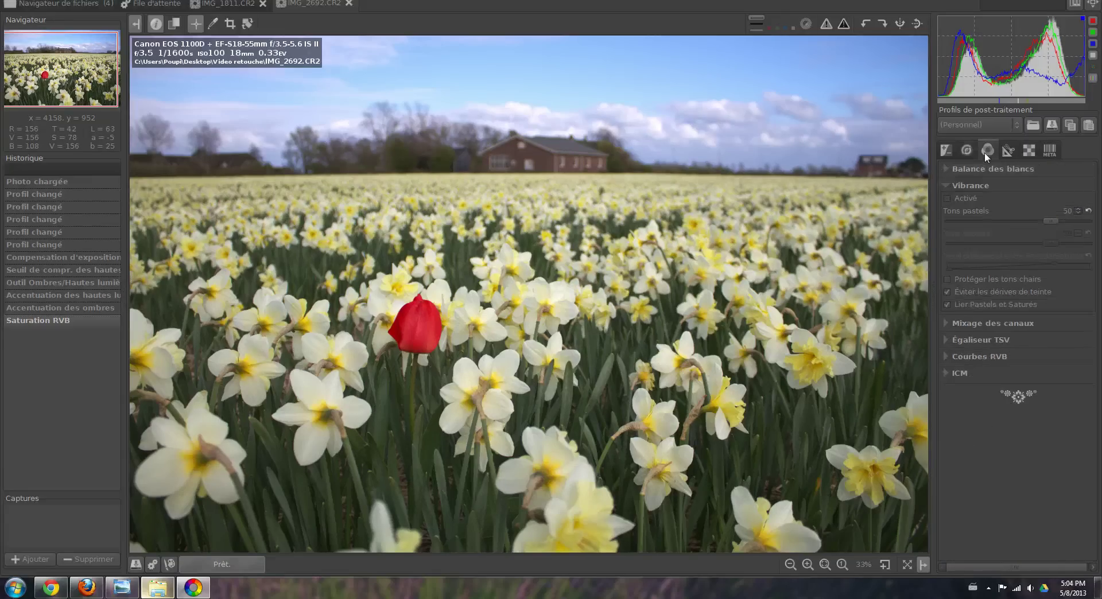
pyautogui.click(948, 199)
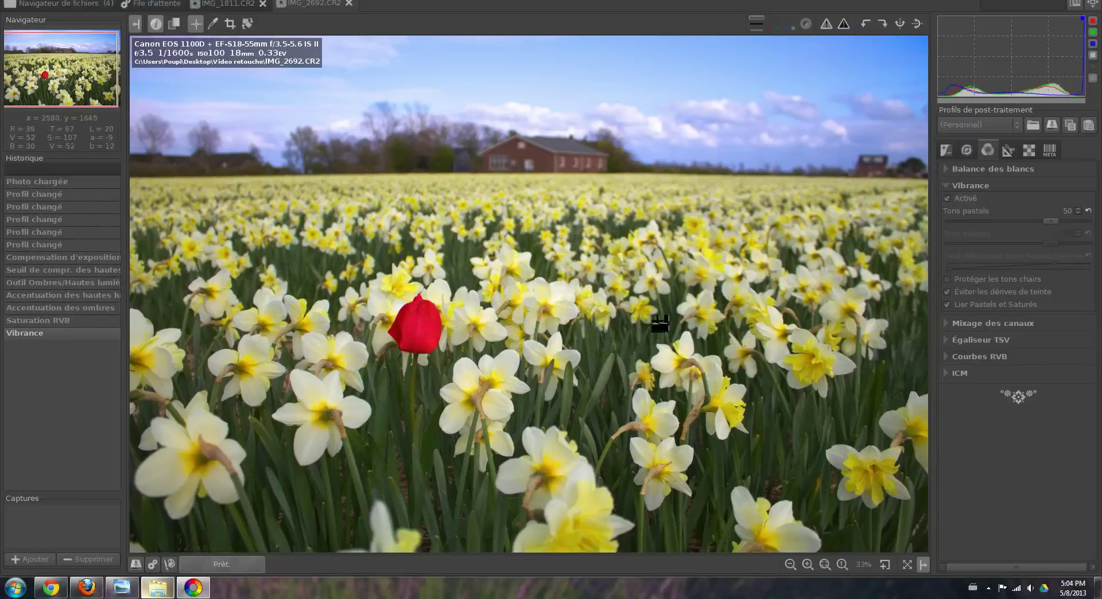
pyautogui.moveTo(1053, 222)
pyautogui.mouseDown()
pyautogui.moveTo(1034, 220)
pyautogui.moveTo(1048, 222)
pyautogui.mouseUp()
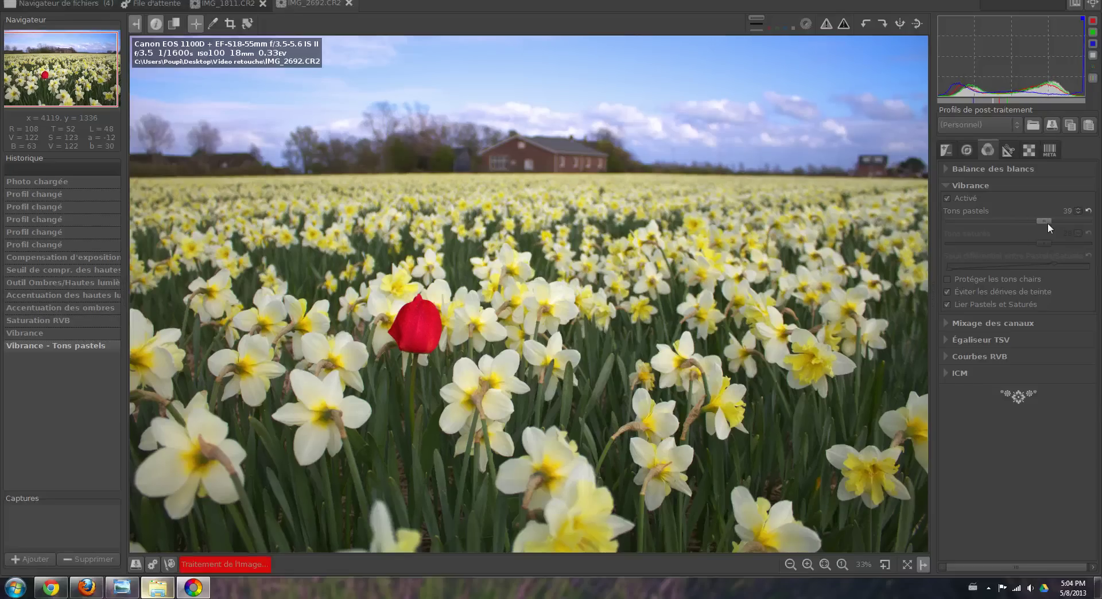
pyautogui.scroll(-1, 1047, 223)
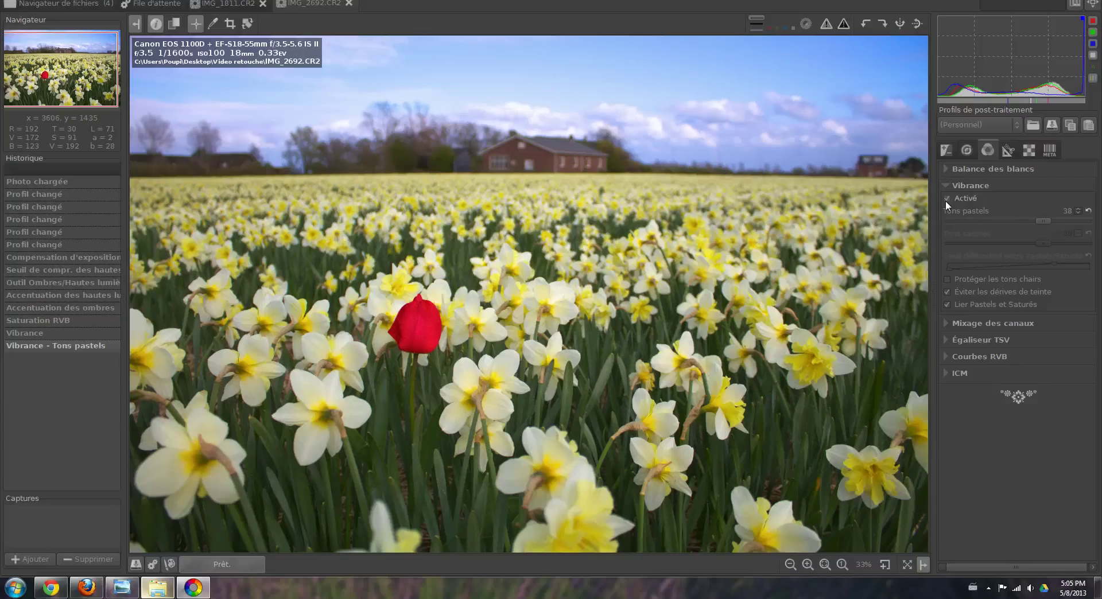
# Enable the Sharpening adjustment in the detail settings, keeping the unsharp mask method.
pyautogui.click(969, 153)
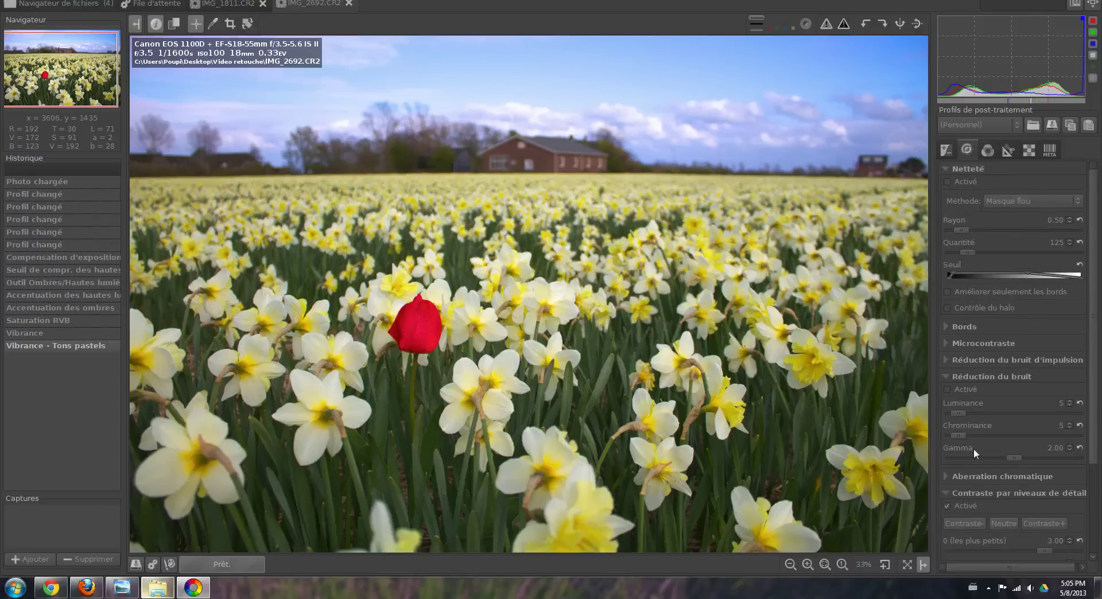
pyautogui.scroll(-1, 1089, 328)
pyautogui.scroll(1, 1089, 326)
pyautogui.click(947, 182)
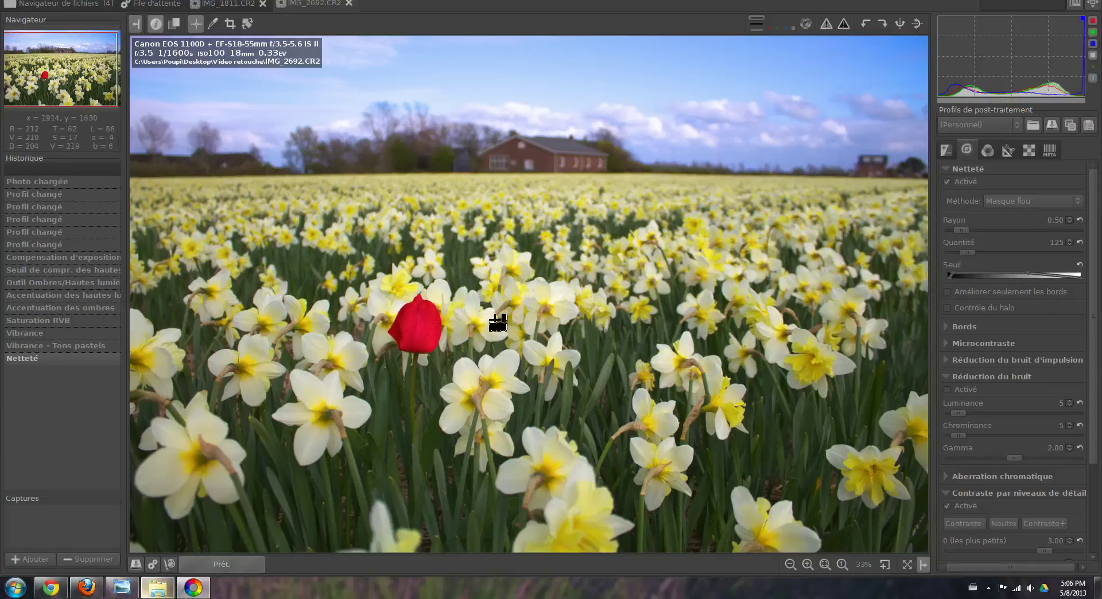
# Inspect the daffodils up close at 100% and set the sharpening radius to 0.88 and its quantity to 281.
pyautogui.scroll(2, 497, 323)
pyautogui.scroll(1, 497, 323)
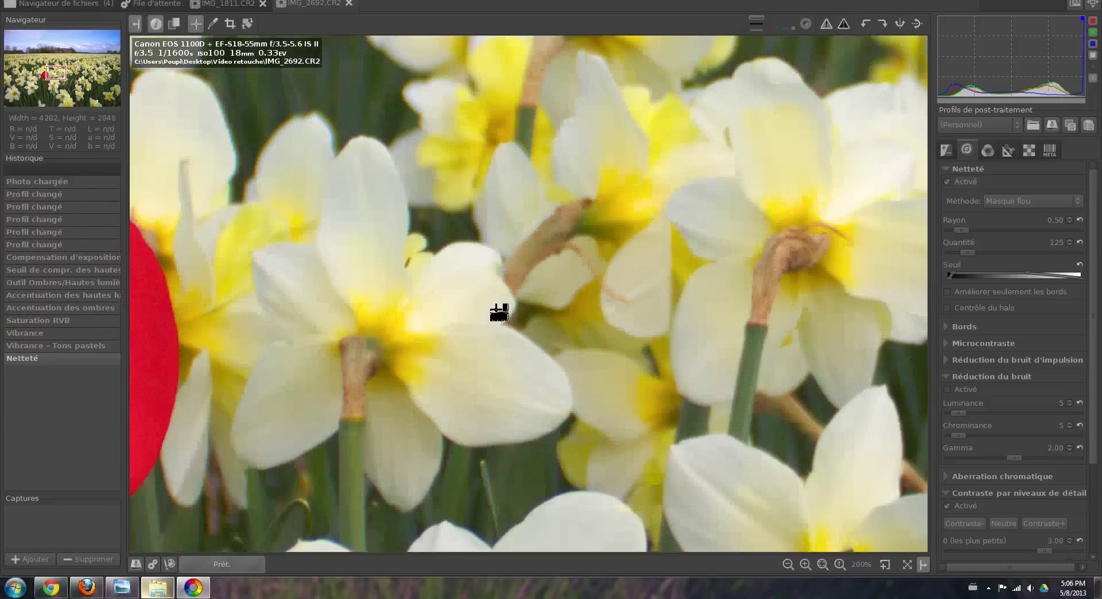
pyautogui.moveTo(499, 309); pyautogui.dragTo(621, 240)
pyautogui.scroll(-1, 619, 244)
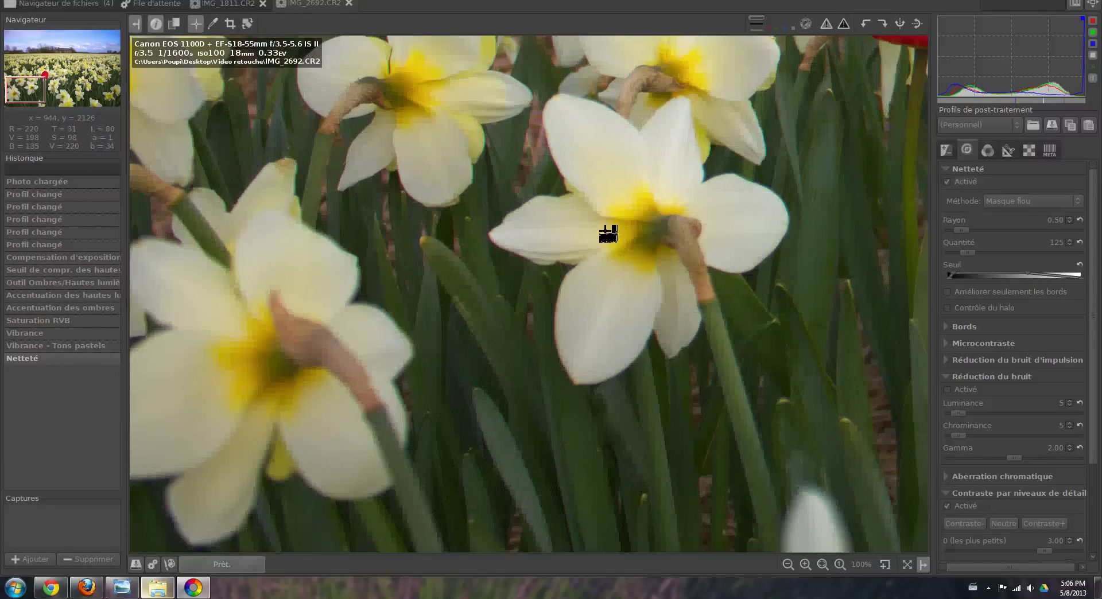
pyautogui.click(974, 230)
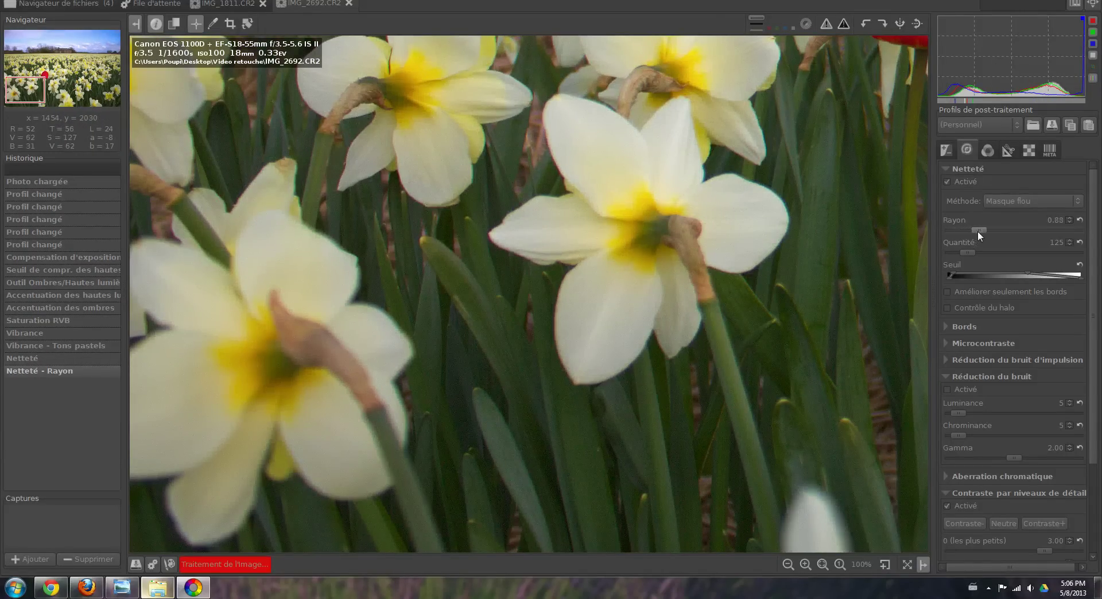
pyautogui.moveTo(968, 252); pyautogui.dragTo(987, 253)
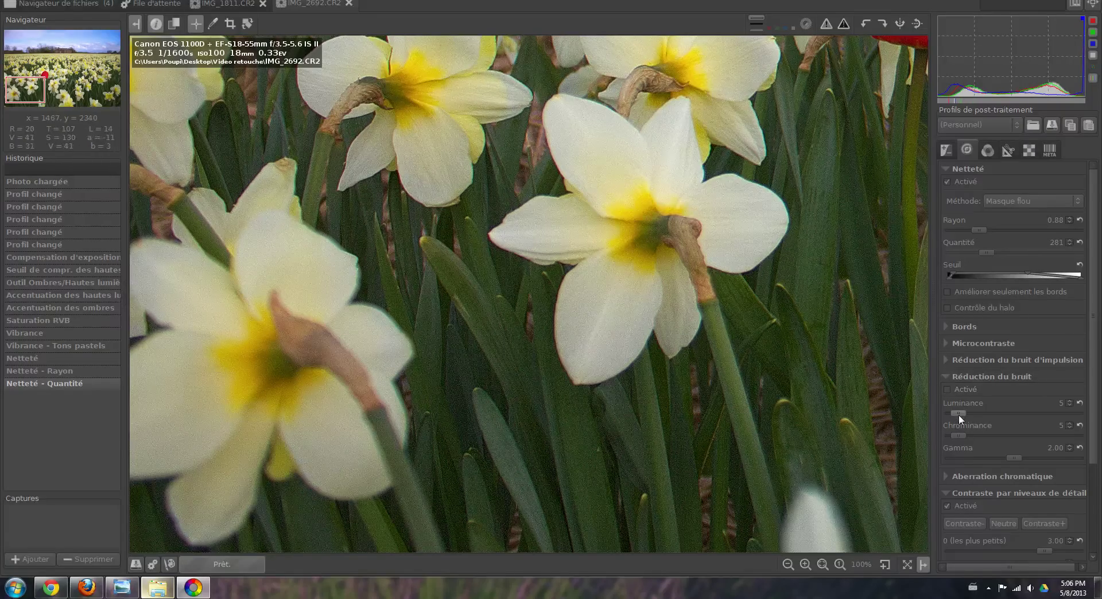
# Enable noise reduction and set its luminance to 41, then check the effect on the whole photo.
pyautogui.click(948, 390)
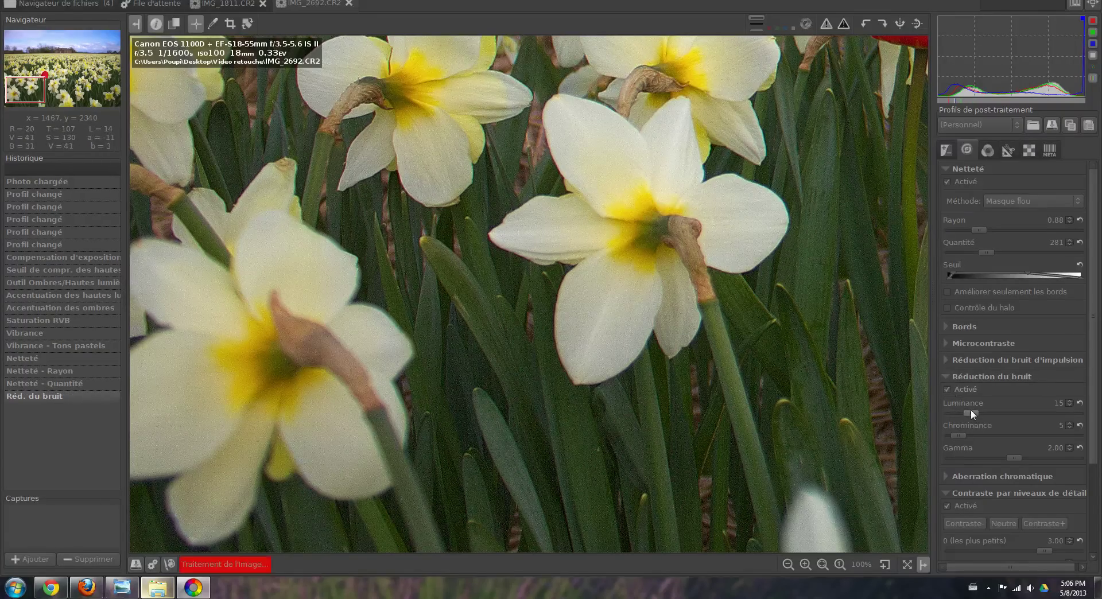
pyautogui.moveTo(970, 413); pyautogui.dragTo(1004, 415)
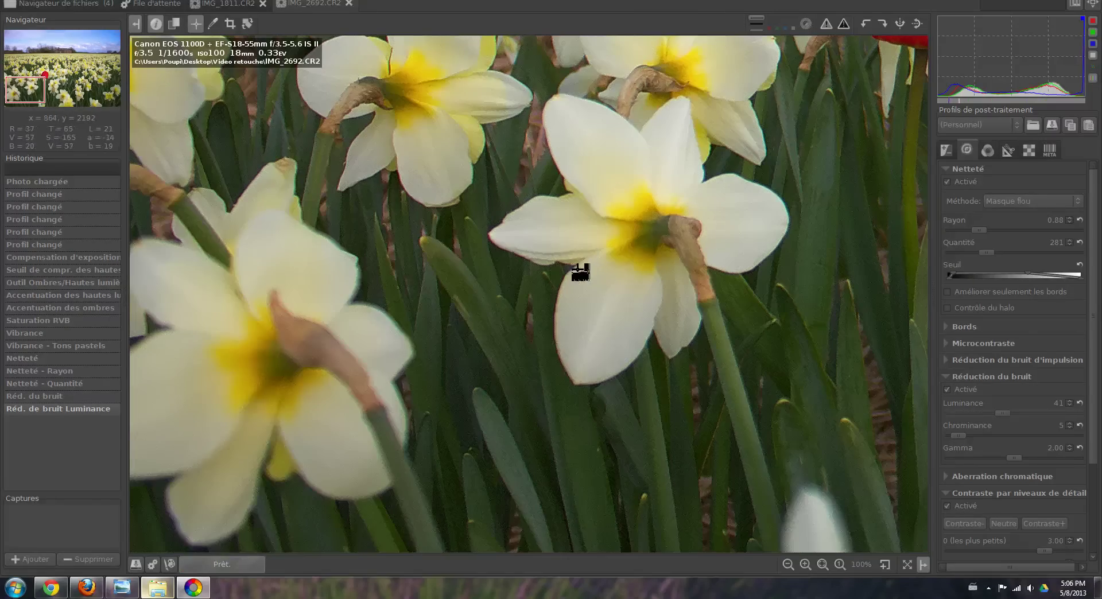
pyautogui.scroll(-3, 634, 229)
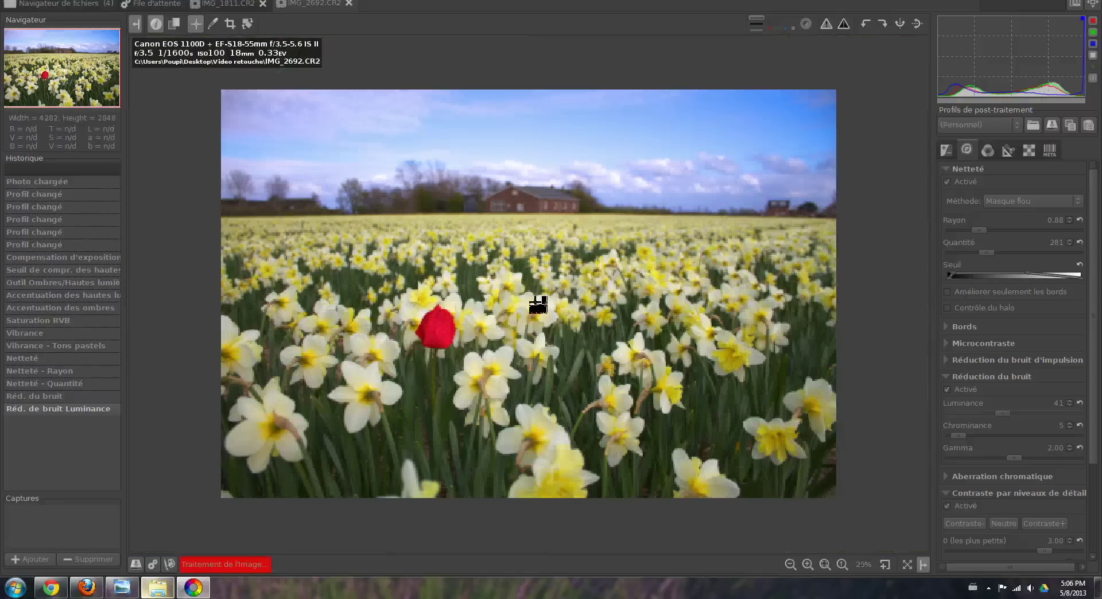